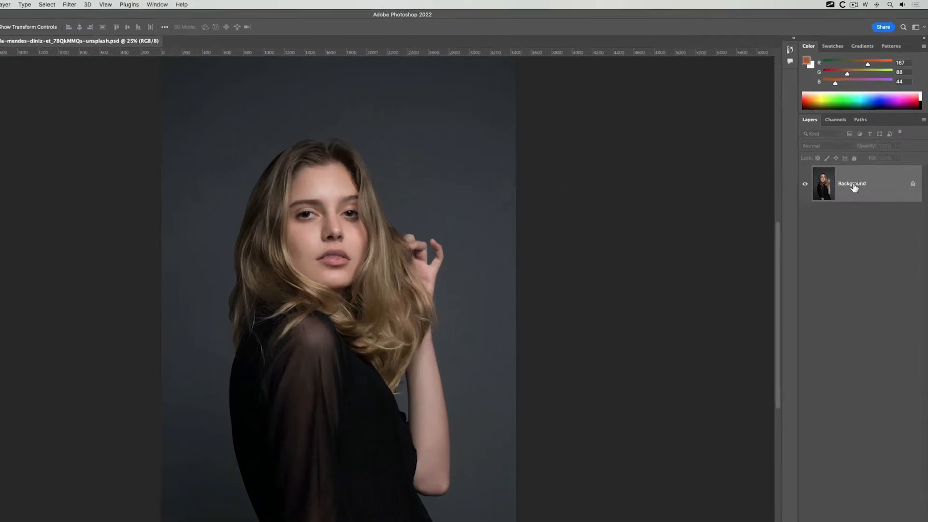
Duplicate the Background layer twice, keeping the default copy names
right_click(860, 165)
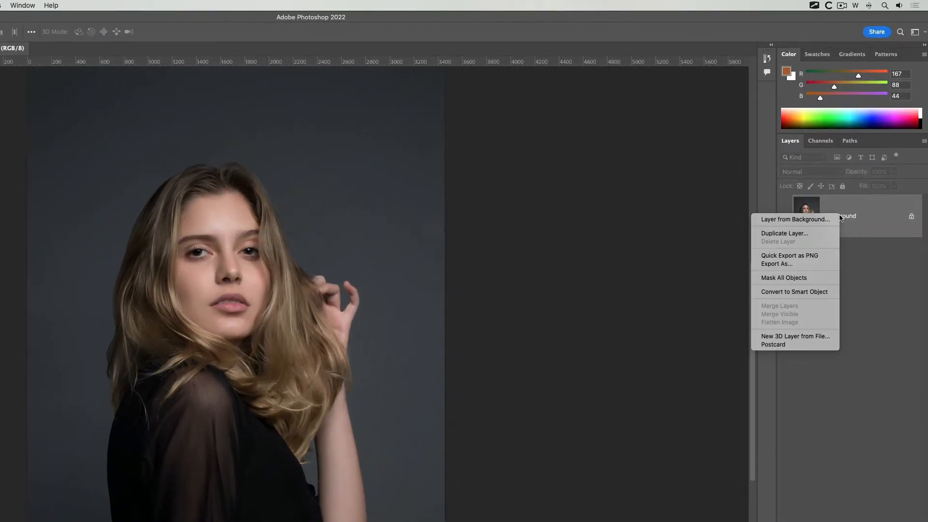
click(822, 234)
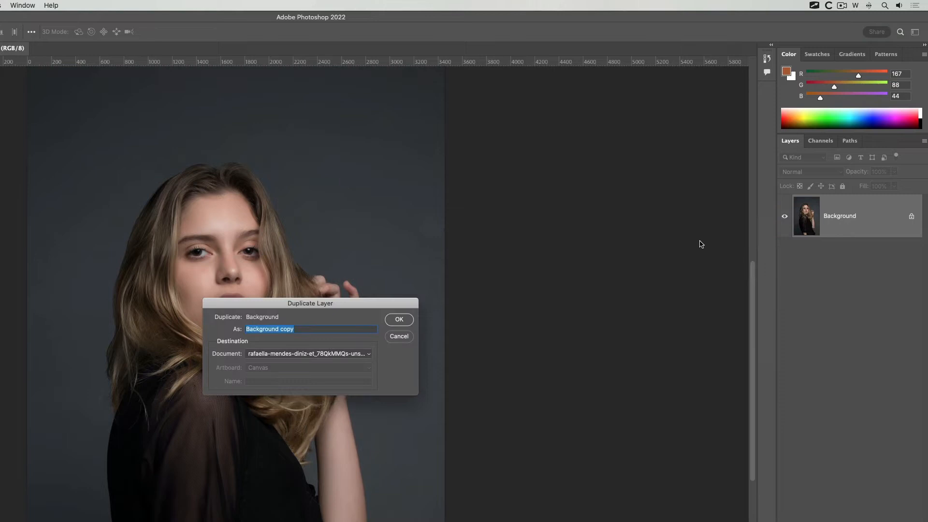
click(400, 321)
right_click(853, 218)
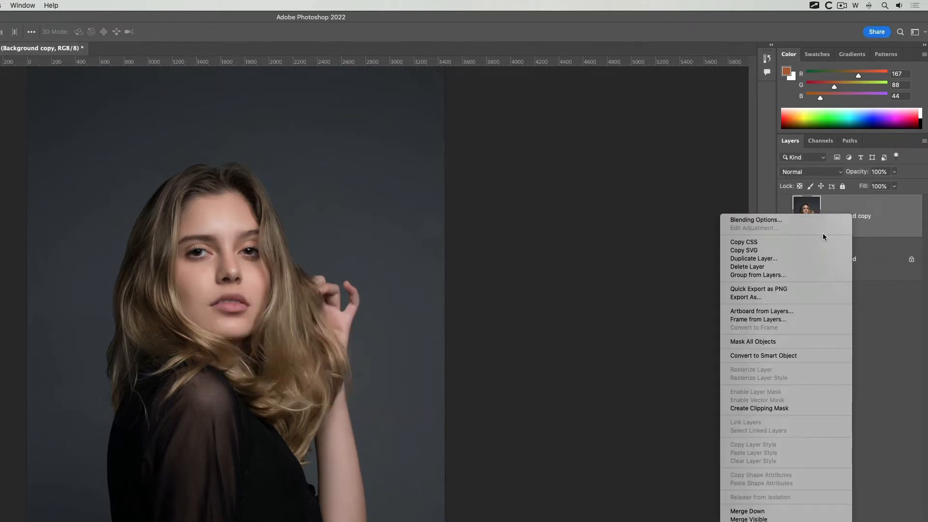
click(797, 259)
click(400, 319)
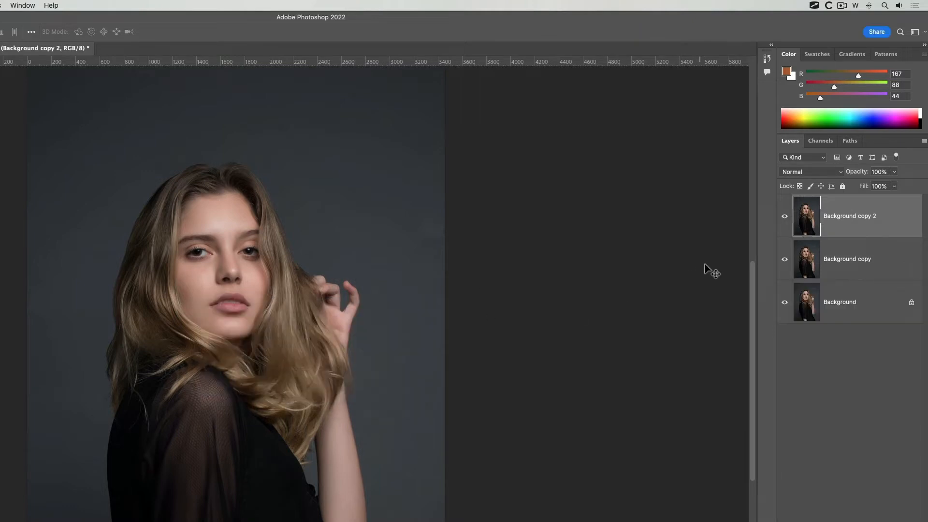
Rename the topmost layer copy as "over exposed"
double_click(835, 216)
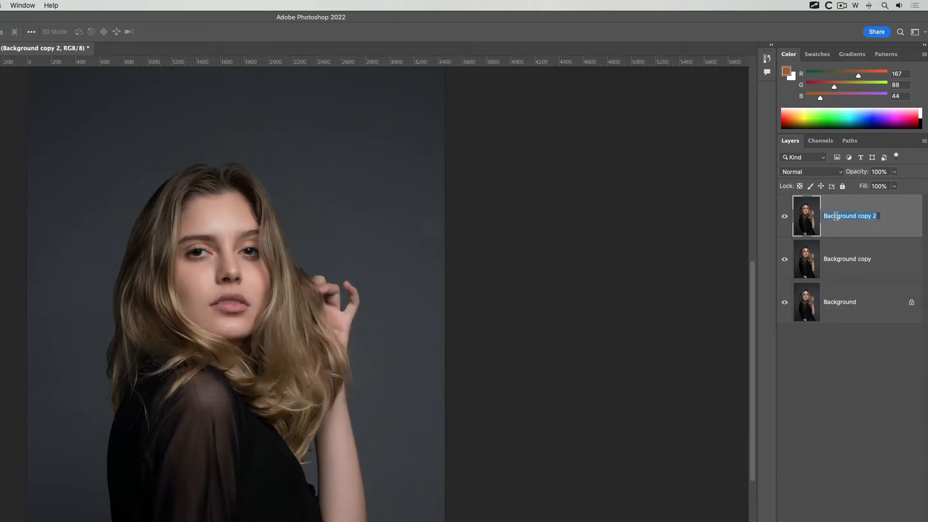
text(over exposed)
key(Return)
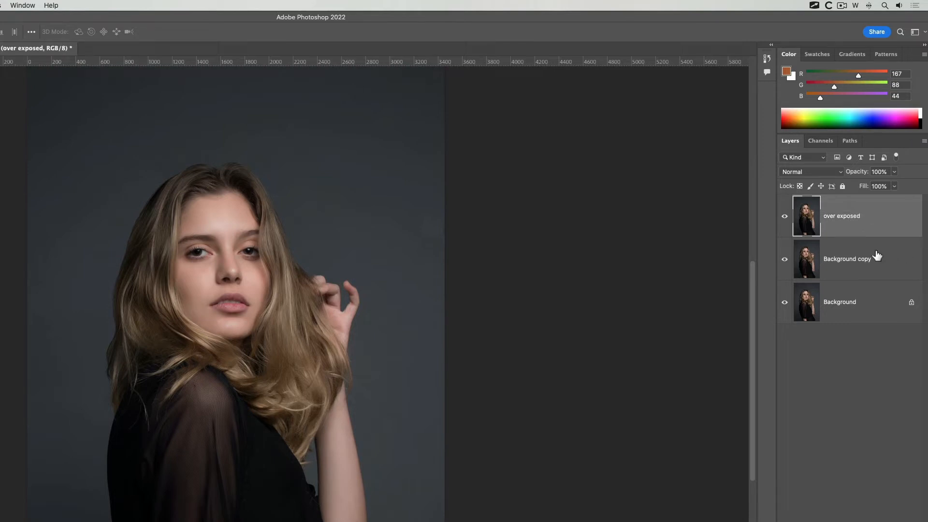
Rename the middle layer copy as "under exposed"
double_click(845, 260)
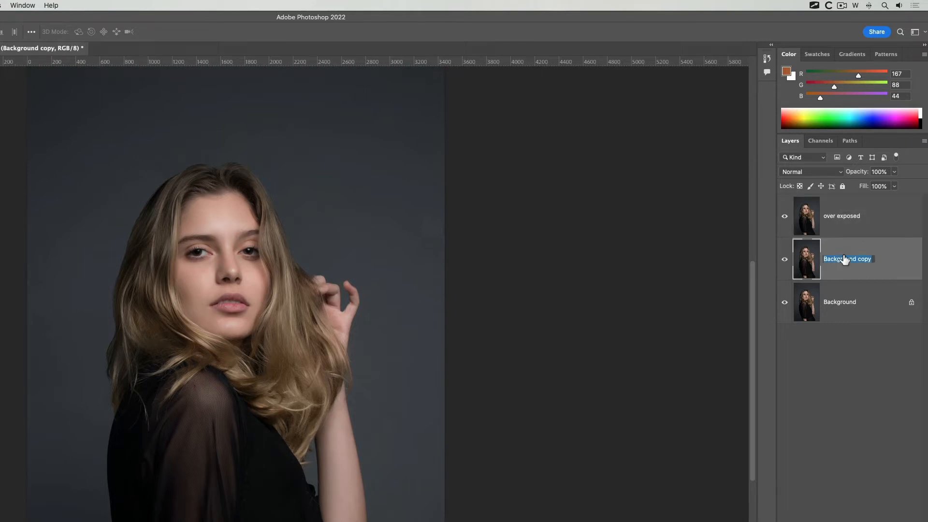
text(unde)
text(r exposed)
key(BackSpace)
text(xposed)
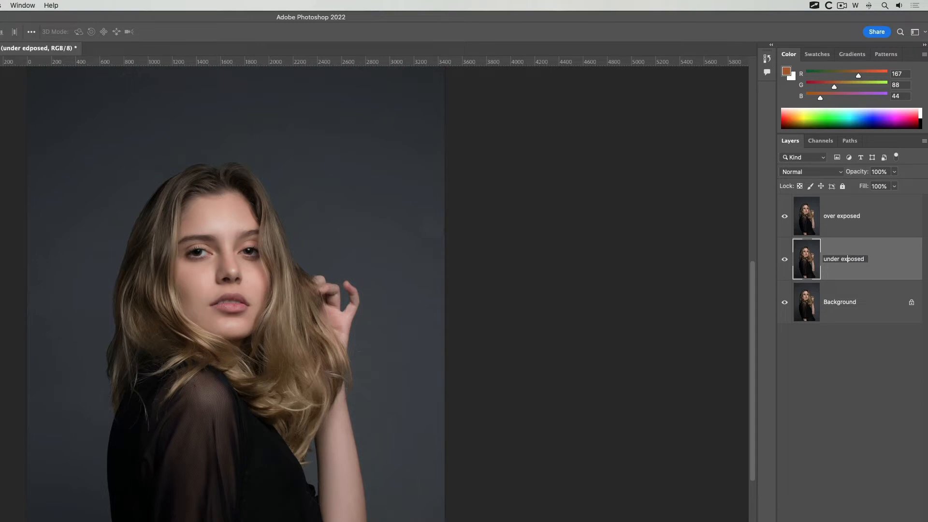
key(Return)
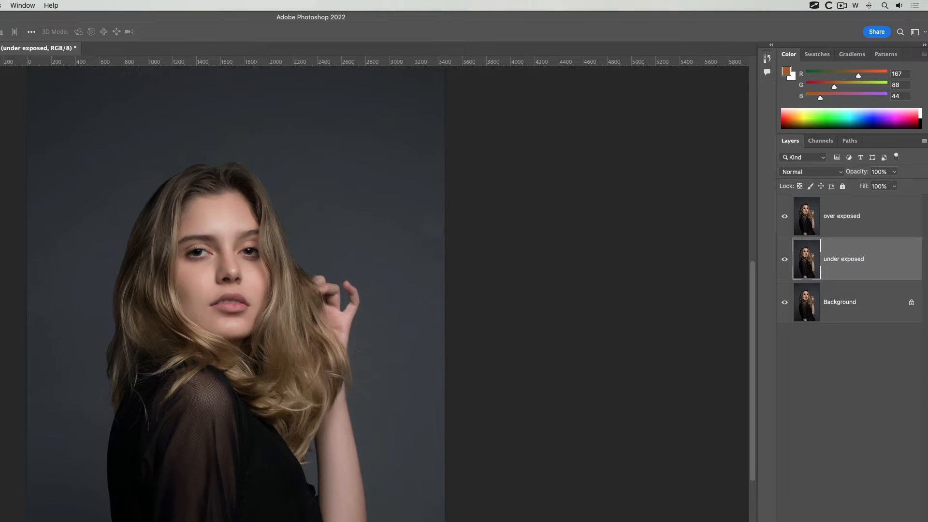
Show only the over exposed layer and brighten it with Levels, setting the white input to 133 and midtones to 1.47
alt+click(785, 217)
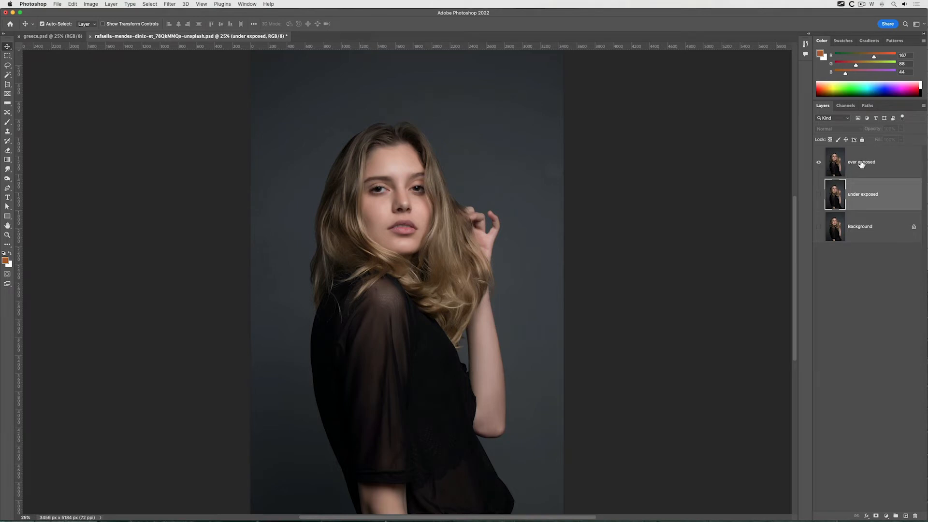
click(861, 164)
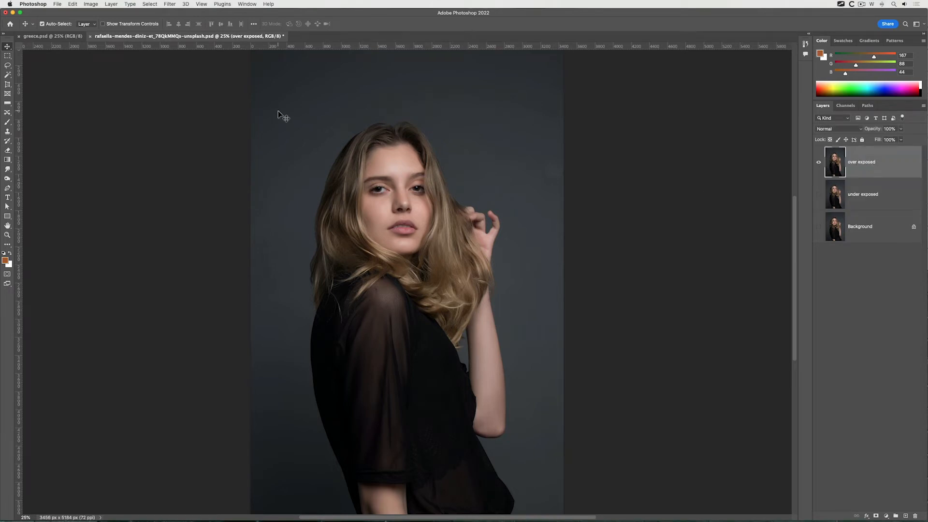
click(91, 4)
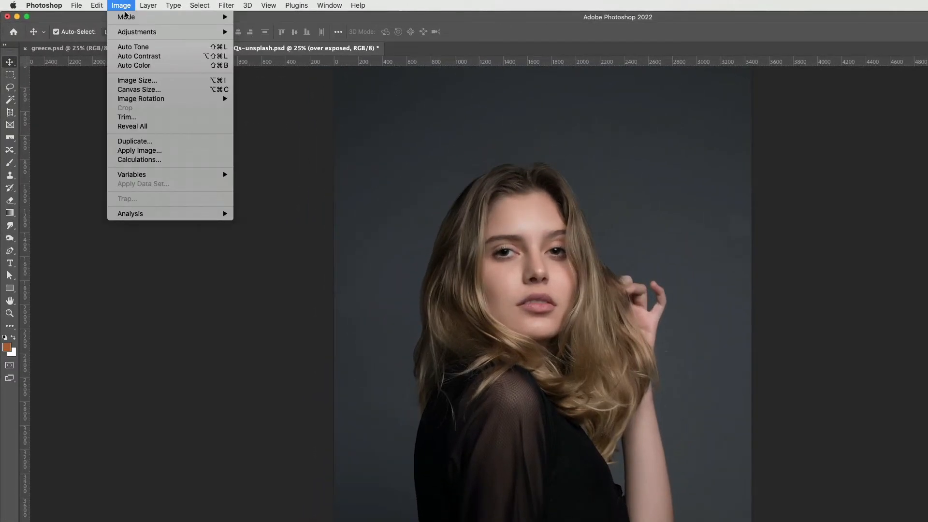
mouse_move(131, 34)
mouse_move(224, 34)
click(260, 42)
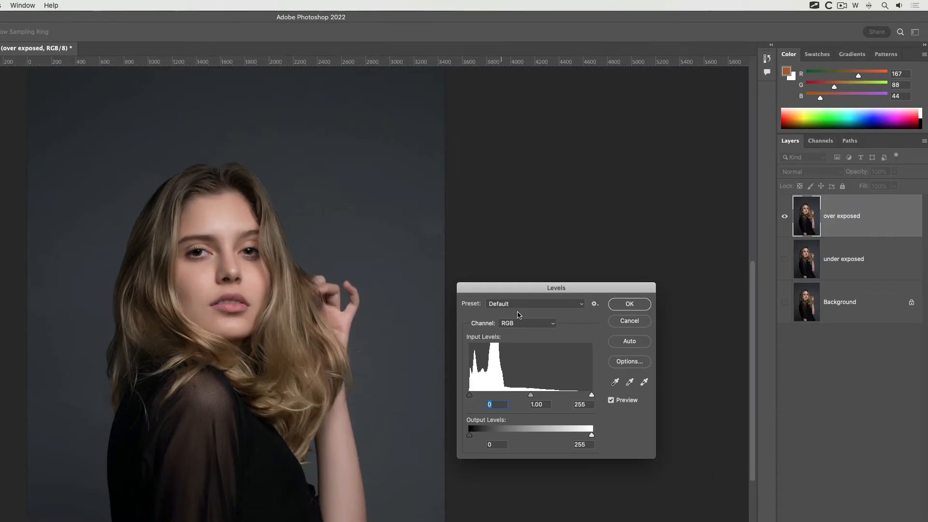
drag(590, 394, 493, 397)
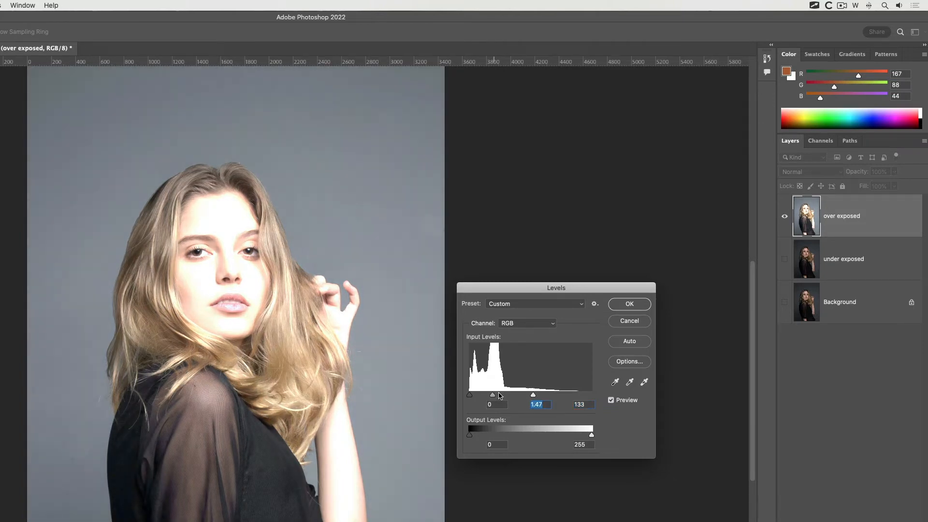
click(616, 306)
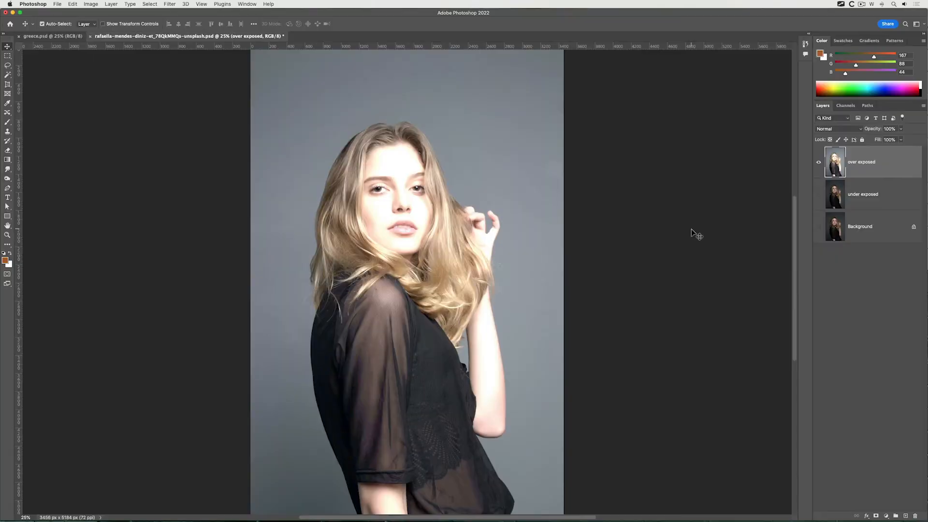
Show only the under exposed layer and darken it with Levels by raising the black input level
alt+click(819, 196)
click(865, 198)
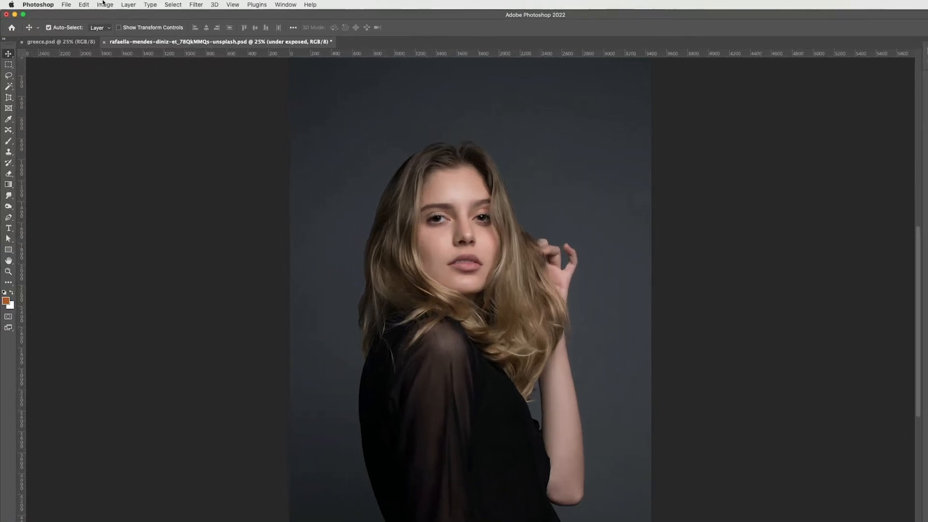
click(91, 3)
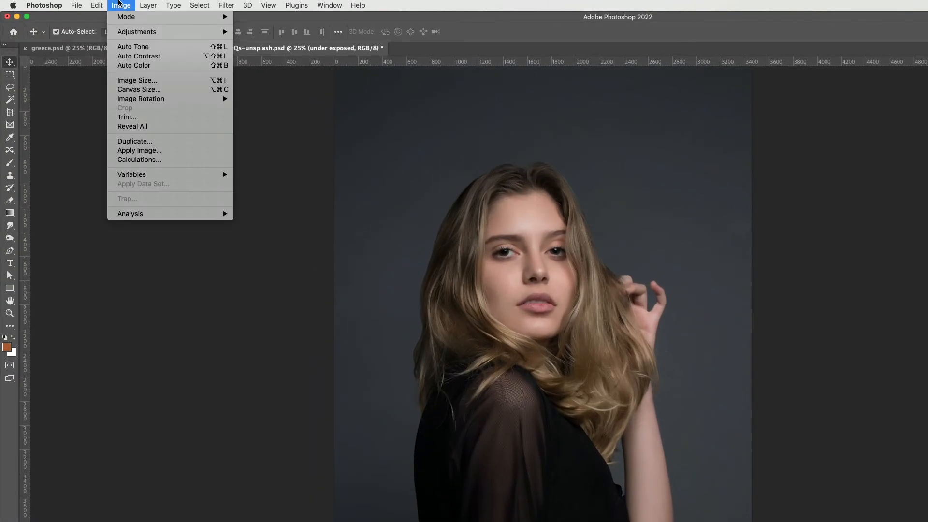
mouse_move(134, 34)
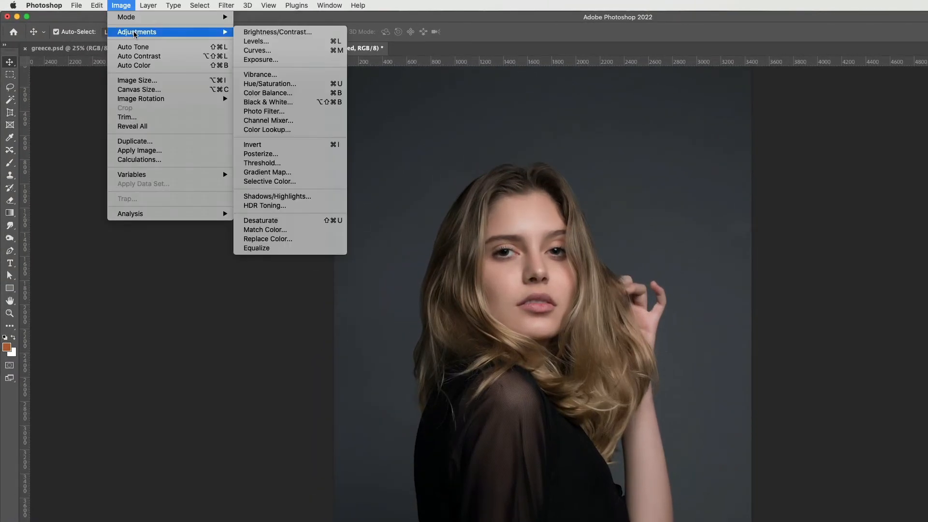
click(278, 43)
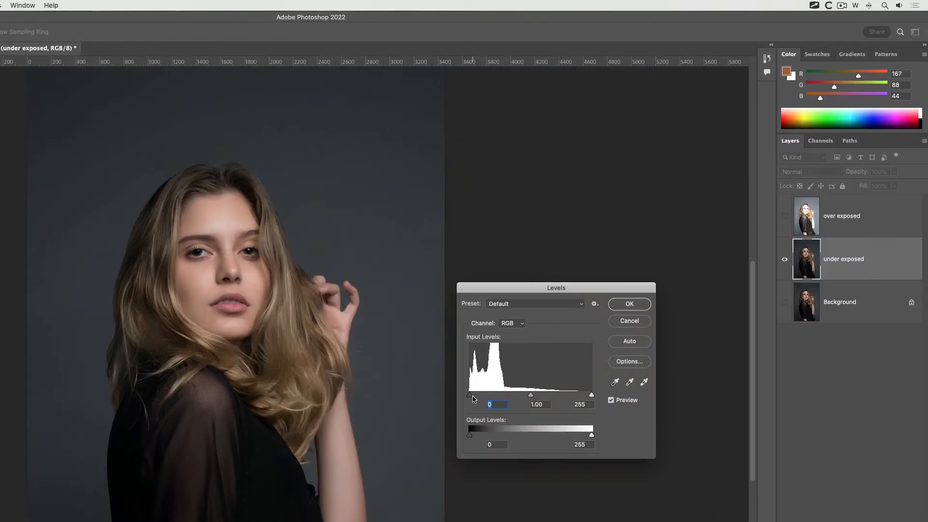
drag(470, 398, 538, 399)
click(616, 308)
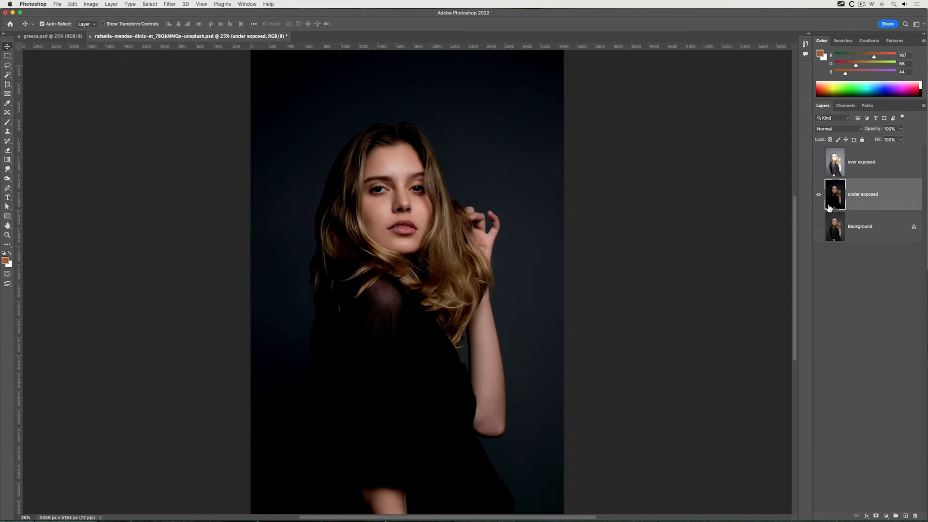
View each layer on its own, ending with the over exposed layer, and add a layer mask to it
alt+click(821, 231)
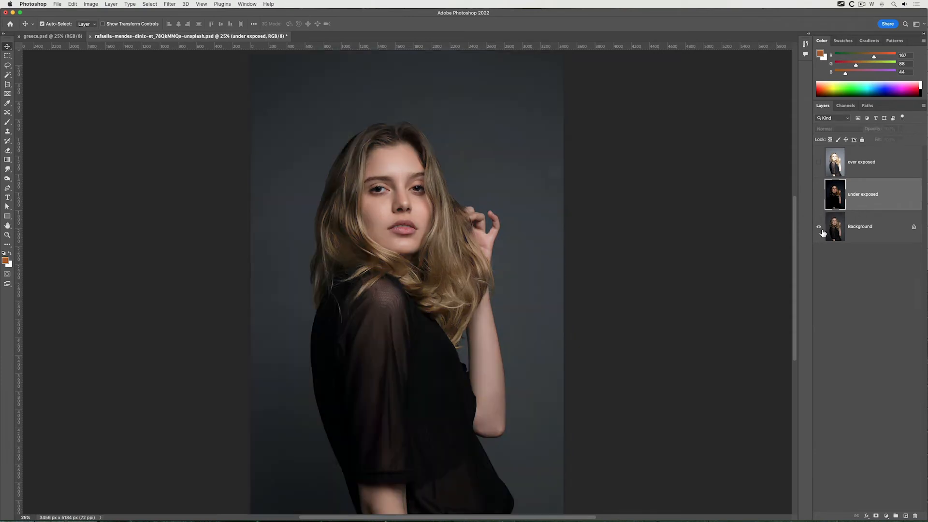
alt+click(819, 195)
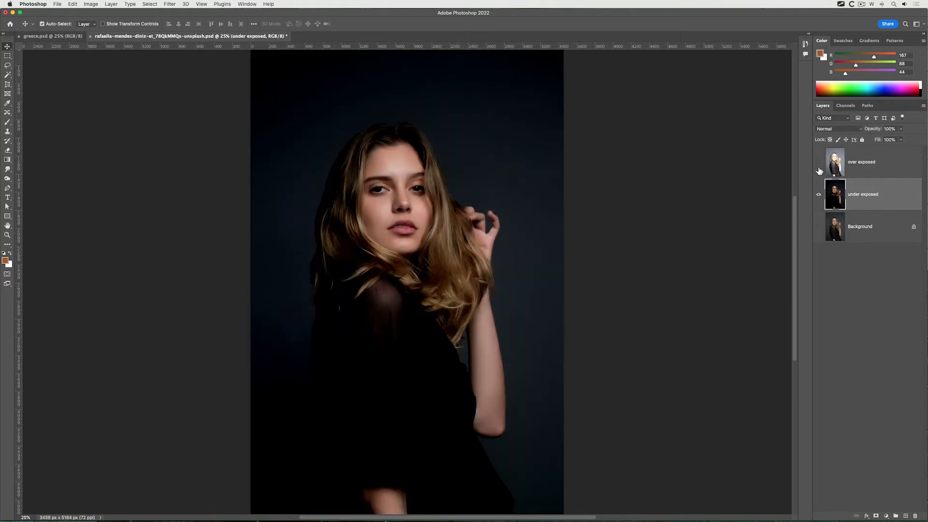
alt+click(818, 162)
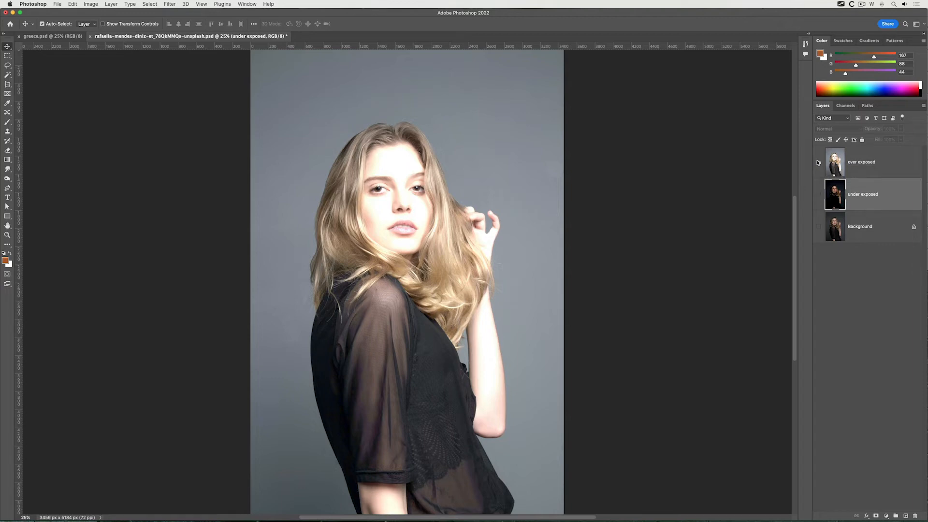
click(819, 163)
click(850, 166)
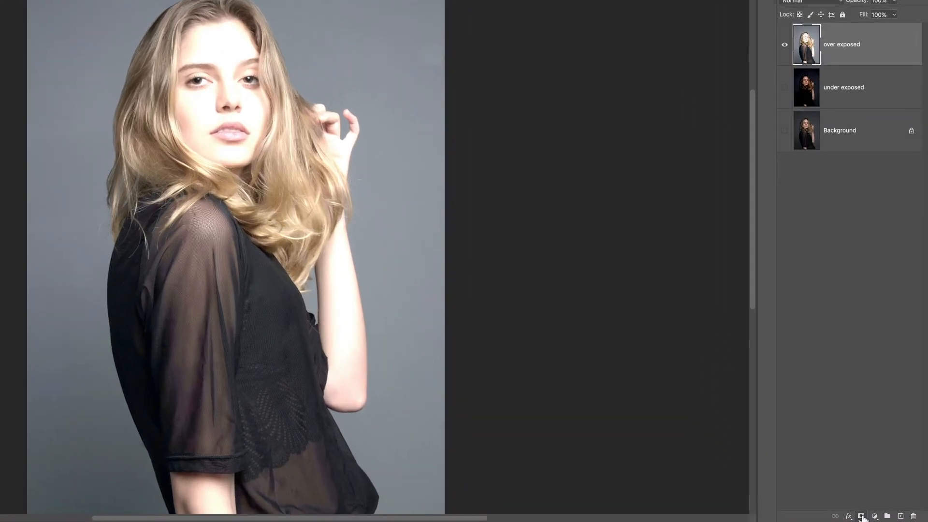
click(862, 517)
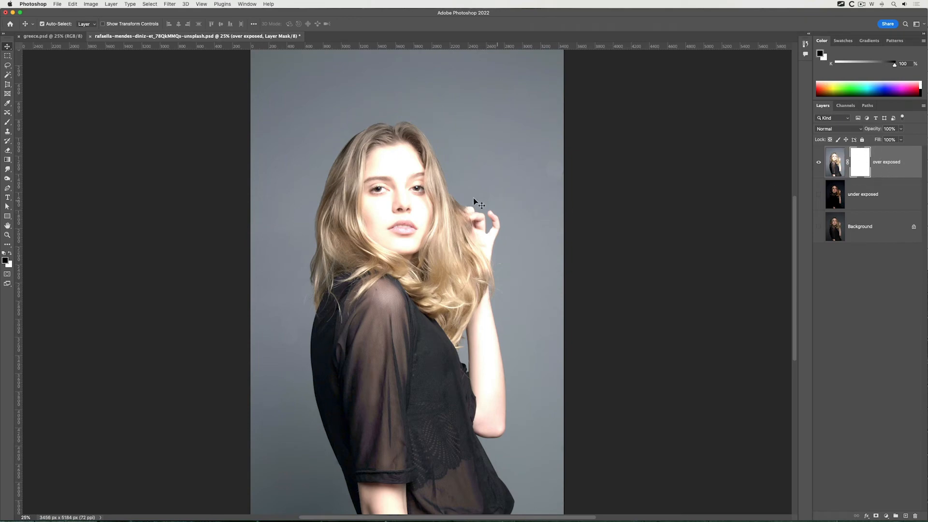
Paint black with a soft 1100 px brush over the woman on the over exposed layer's mask, leaving the backdrop unmasked
key(b)
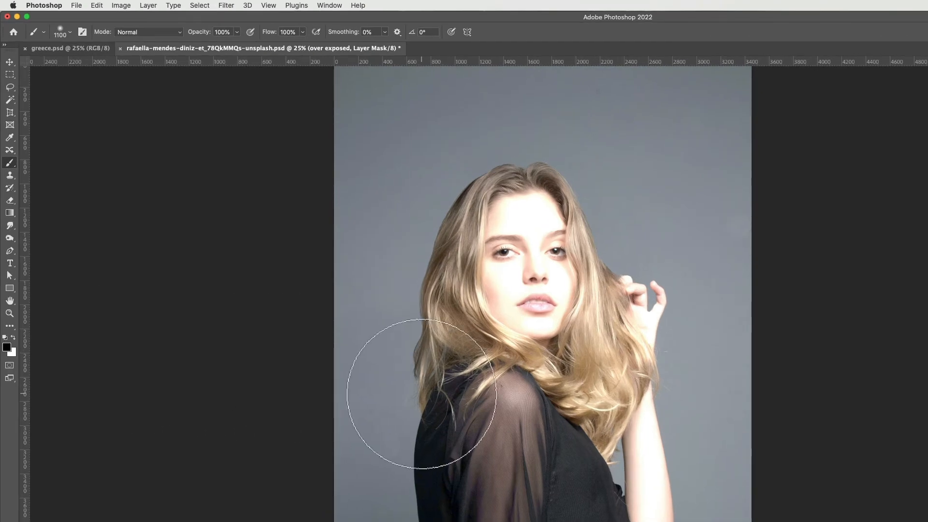
mouse_move(507, 334)
mouse_down()
mouse_move(532, 234)
mouse_move(578, 296)
mouse_move(604, 521)
mouse_up()
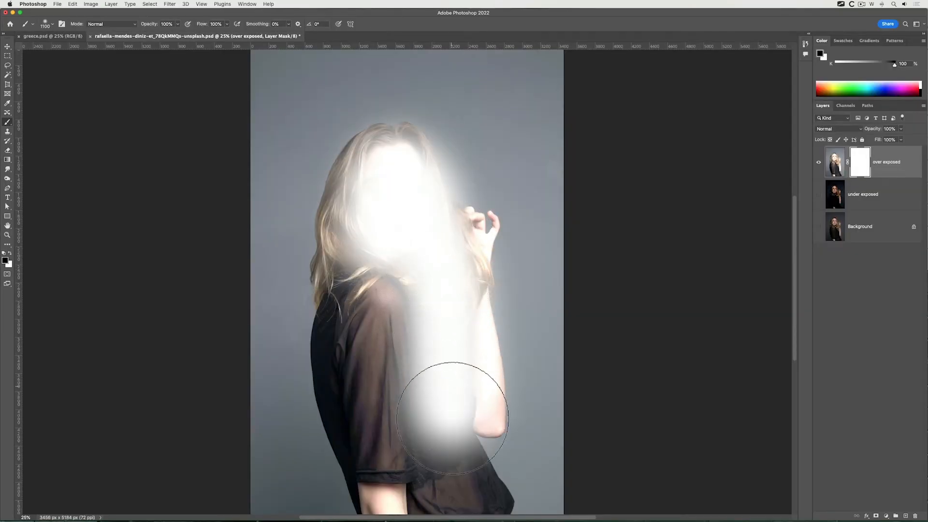
mouse_move(452, 418)
mouse_down()
mouse_move(457, 474)
mouse_move(417, 477)
mouse_move(388, 465)
mouse_move(363, 284)
mouse_move(413, 332)
mouse_move(445, 296)
mouse_move(466, 245)
mouse_move(461, 347)
mouse_move(484, 504)
mouse_move(395, 494)
mouse_move(349, 332)
mouse_move(364, 202)
mouse_move(389, 164)
mouse_move(436, 395)
mouse_move(507, 250)
mouse_move(491, 227)
mouse_move(460, 215)
mouse_move(456, 339)
mouse_move(435, 453)
mouse_up()
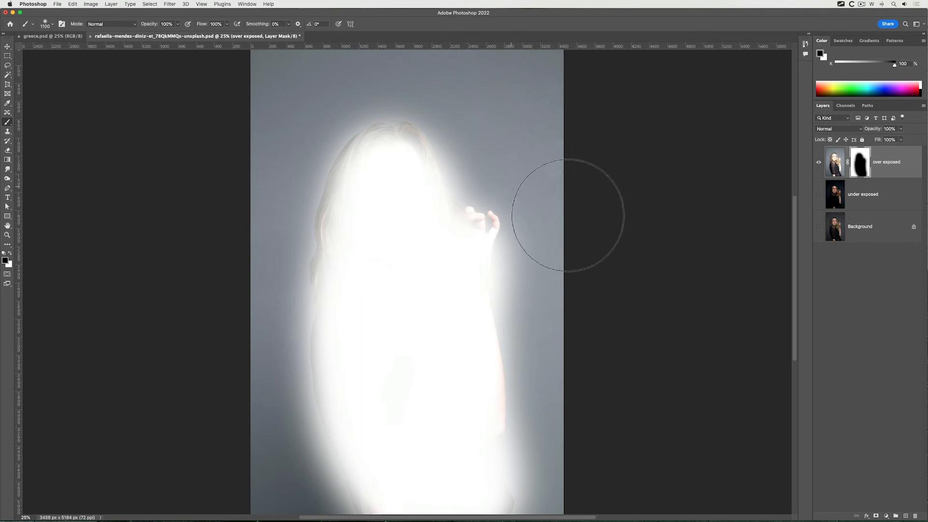
Show only the under exposed layer and add a layer mask to it
alt+click(818, 194)
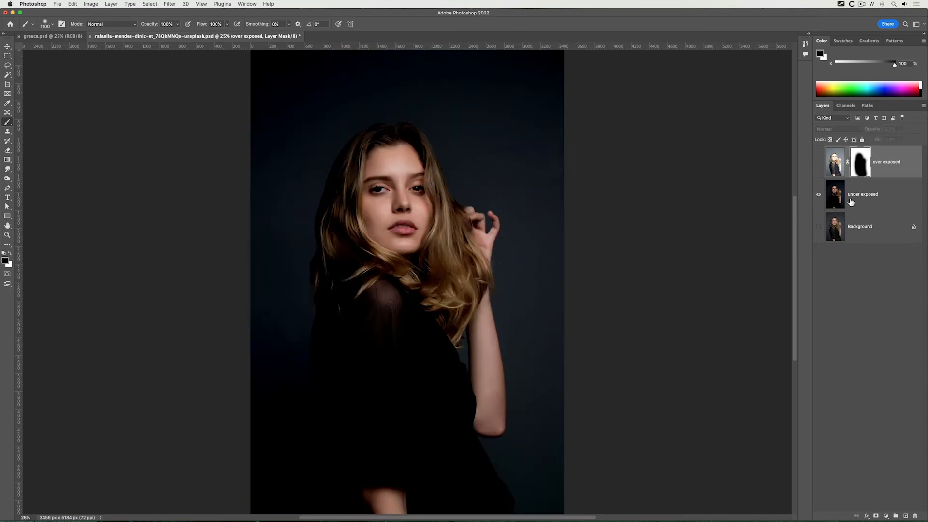
click(855, 199)
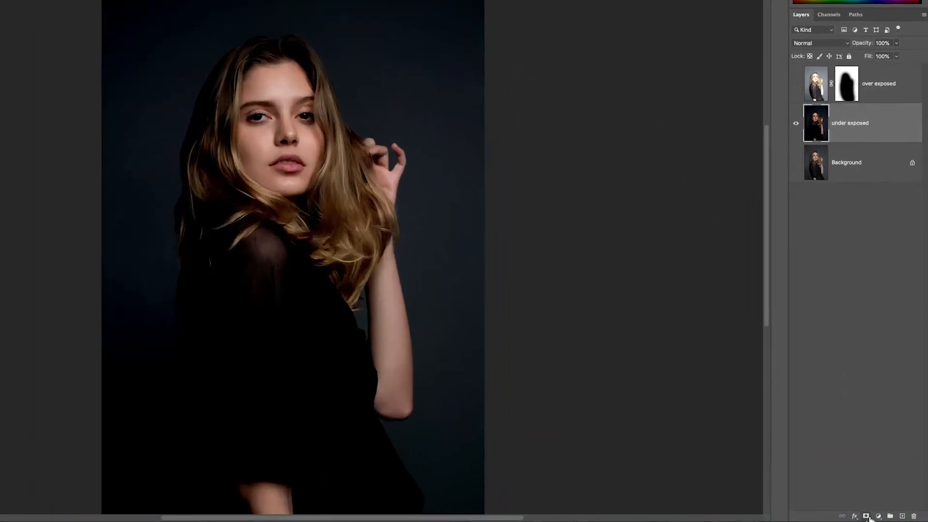
click(866, 516)
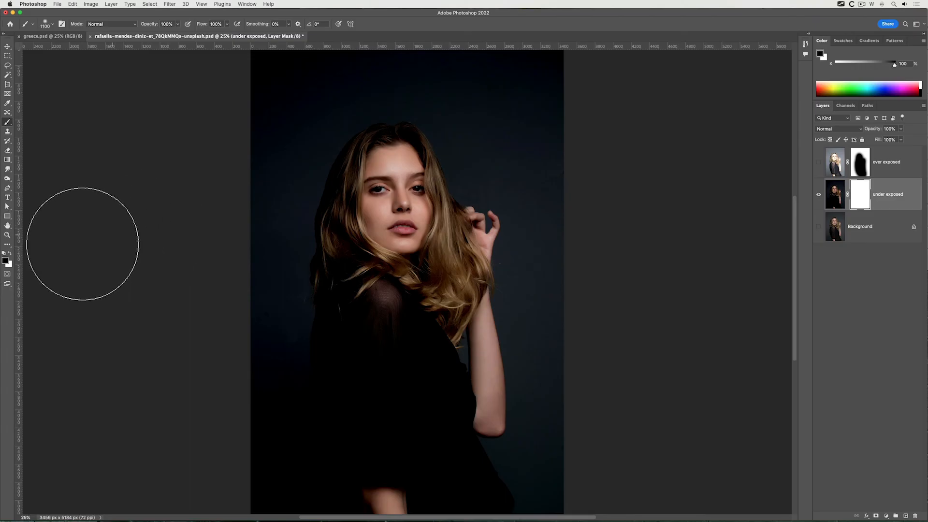
Paint the under exposed mask black over the backdrop, face, hair and arm, keeping the clothing, and make all three layers visible
mouse_move(292, 100)
mouse_down()
mouse_move(371, 97)
mouse_move(330, 90)
mouse_move(530, 114)
mouse_move(516, 114)
mouse_move(540, 133)
mouse_move(343, 154)
mouse_move(330, 171)
mouse_move(358, 199)
mouse_move(453, 220)
mouse_move(469, 242)
mouse_move(537, 458)
mouse_move(554, 303)
mouse_move(534, 90)
mouse_move(513, 124)
mouse_move(309, 125)
mouse_move(270, 140)
mouse_move(251, 418)
mouse_move(260, 459)
mouse_move(303, 506)
mouse_move(272, 471)
mouse_move(257, 333)
mouse_move(273, 251)
mouse_move(297, 206)
mouse_move(388, 137)
mouse_move(428, 132)
mouse_move(501, 220)
mouse_move(506, 212)
mouse_move(520, 254)
mouse_up()
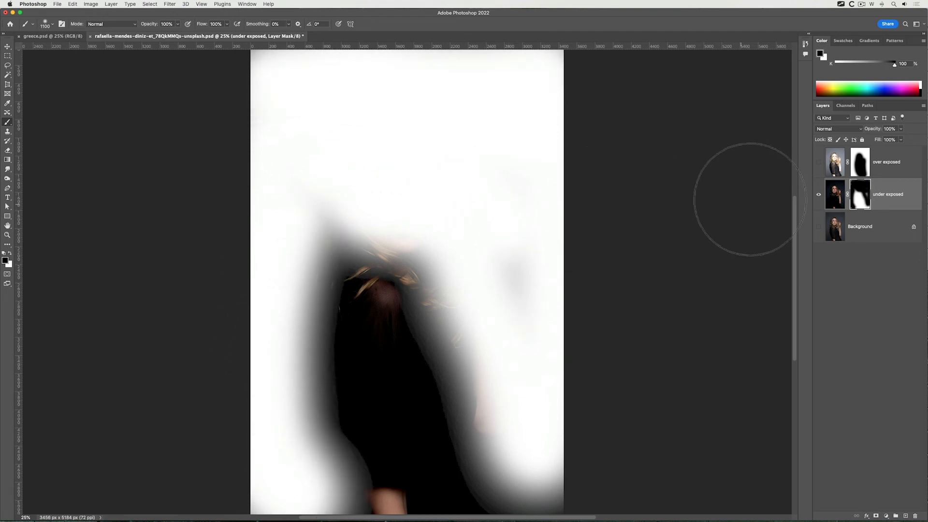
click(818, 163)
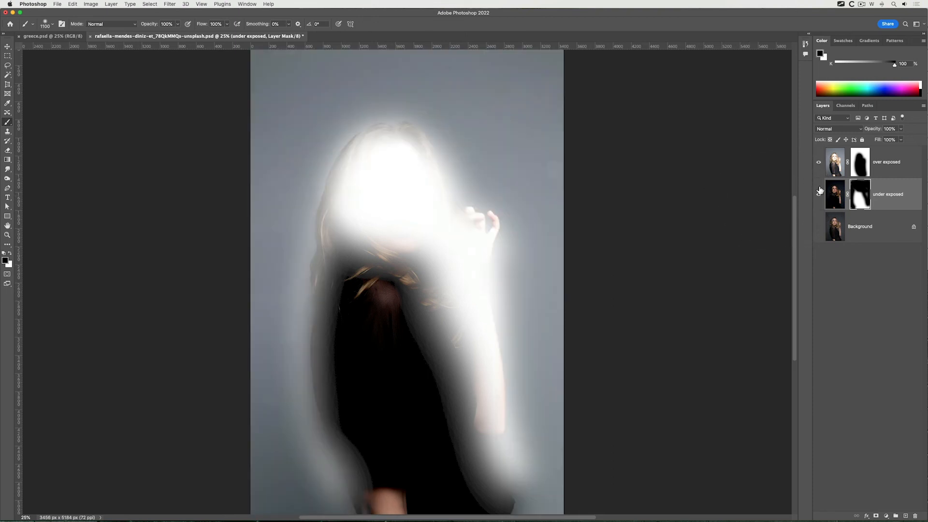
click(818, 227)
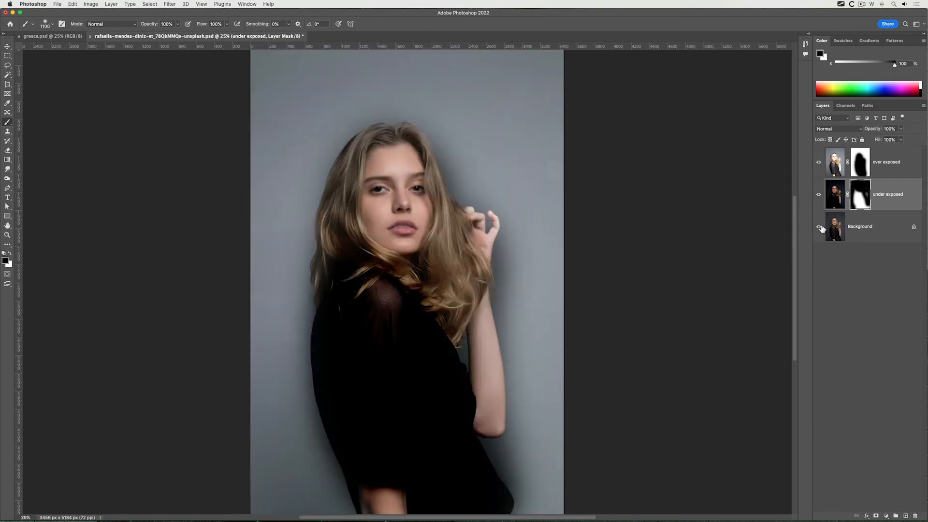
Examine what the over exposed, under exposed and Background layers each contribute to the composite by switching their visibility off and on
click(821, 163)
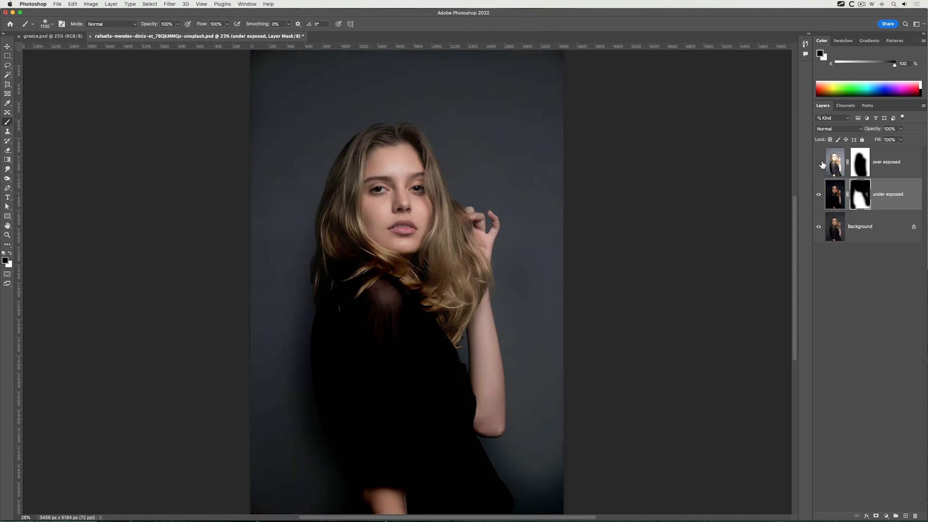
click(822, 163)
click(821, 164)
click(822, 163)
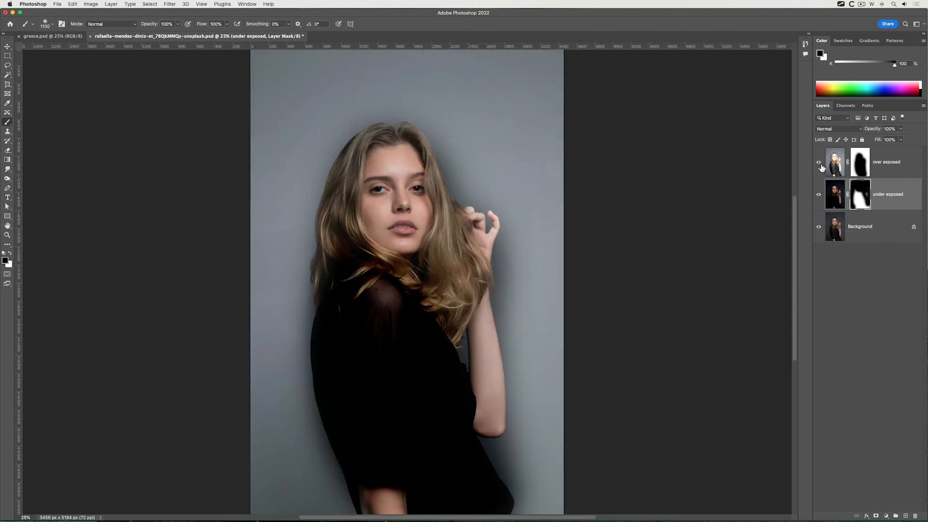
click(820, 195)
click(821, 195)
click(821, 195)
click(821, 196)
click(820, 228)
click(819, 228)
click(836, 196)
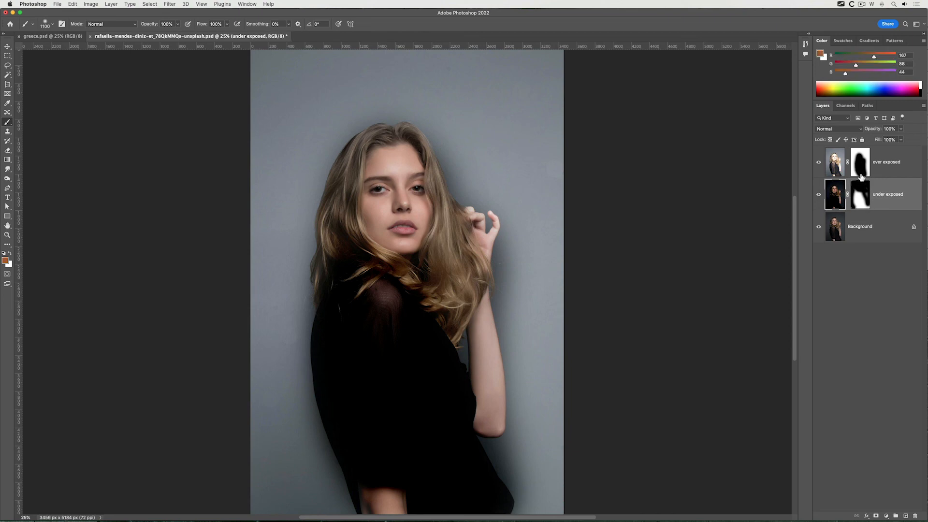